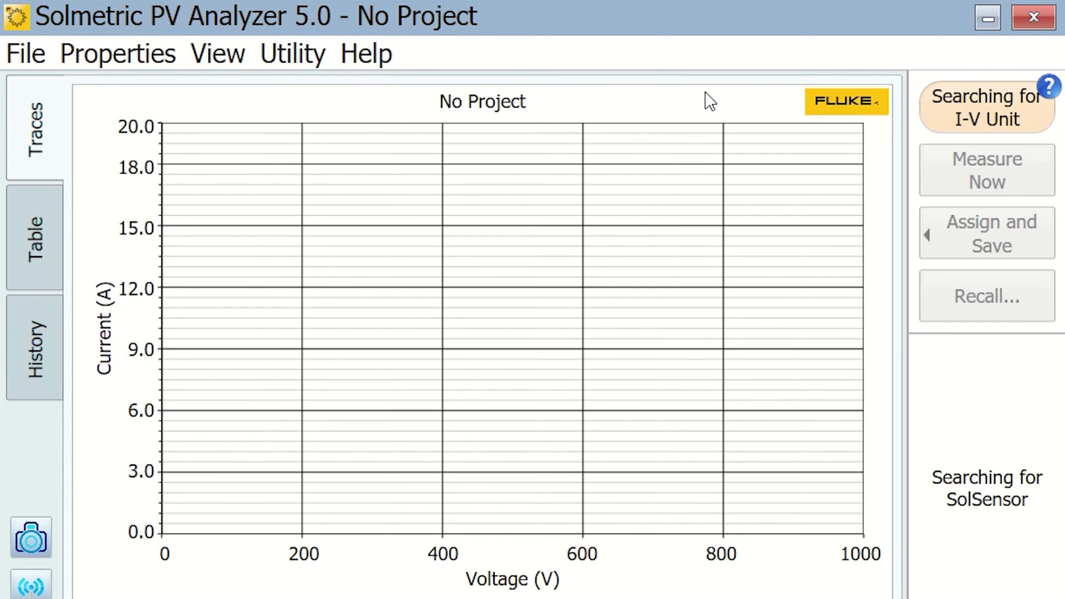
Check the software version information from the Help menu, then dismiss it.
left_click(385, 56)
left_click(440, 216)
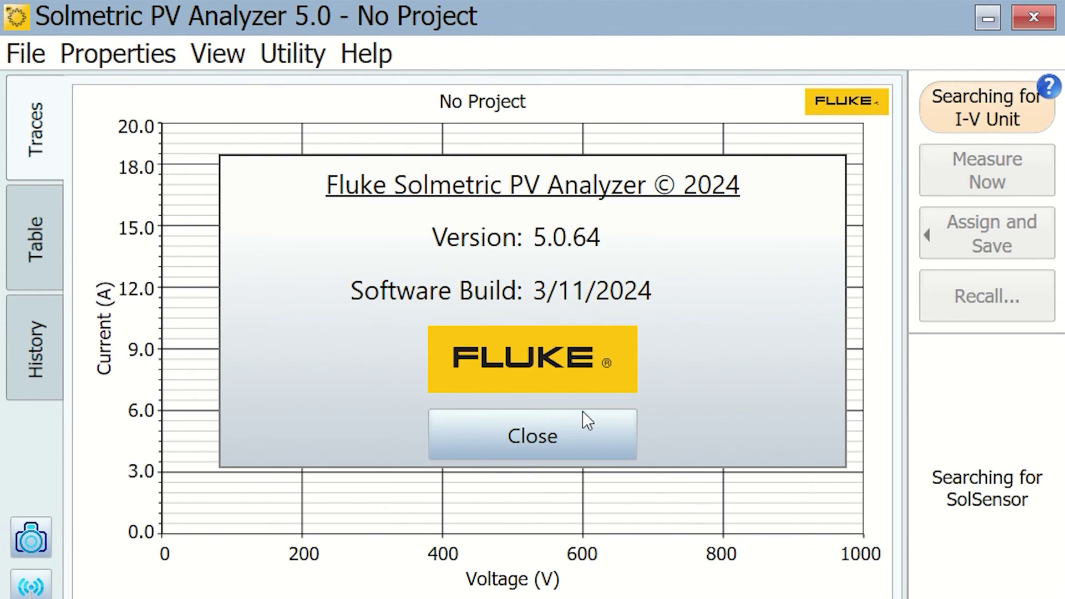
left_click(577, 434)
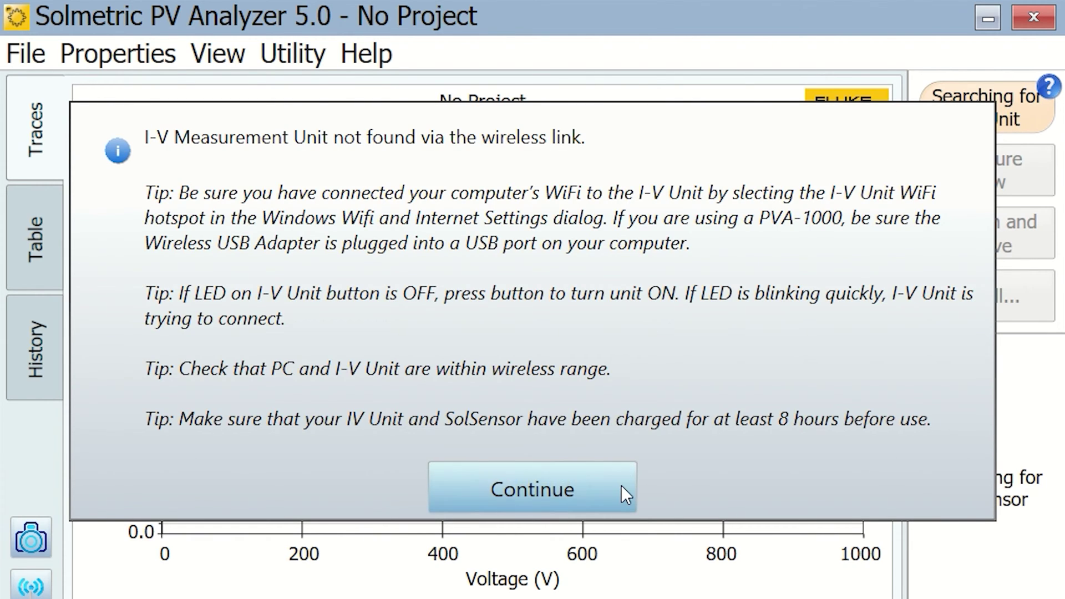
Dismiss the unit-not-found notice and switch the analyzer to Simulation Mode from the Utility menu.
left_click(594, 492)
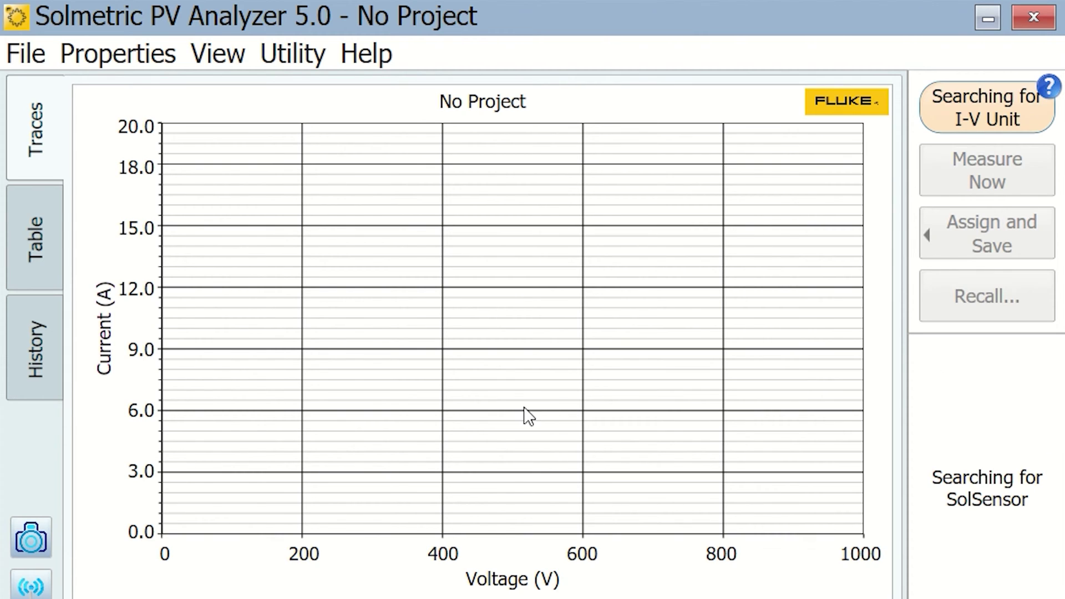
left_click(308, 56)
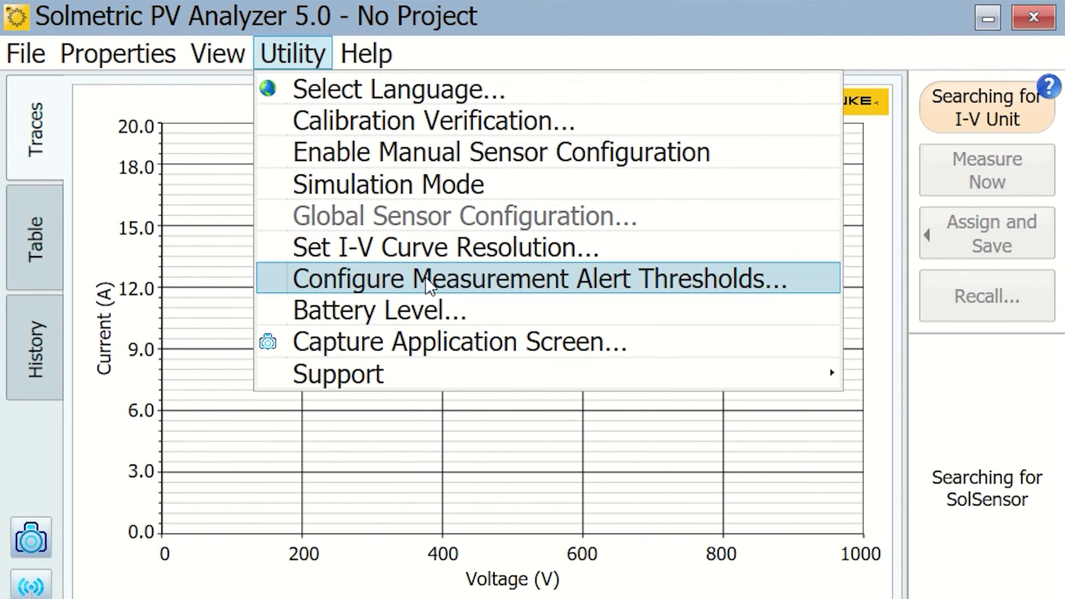
left_click(411, 192)
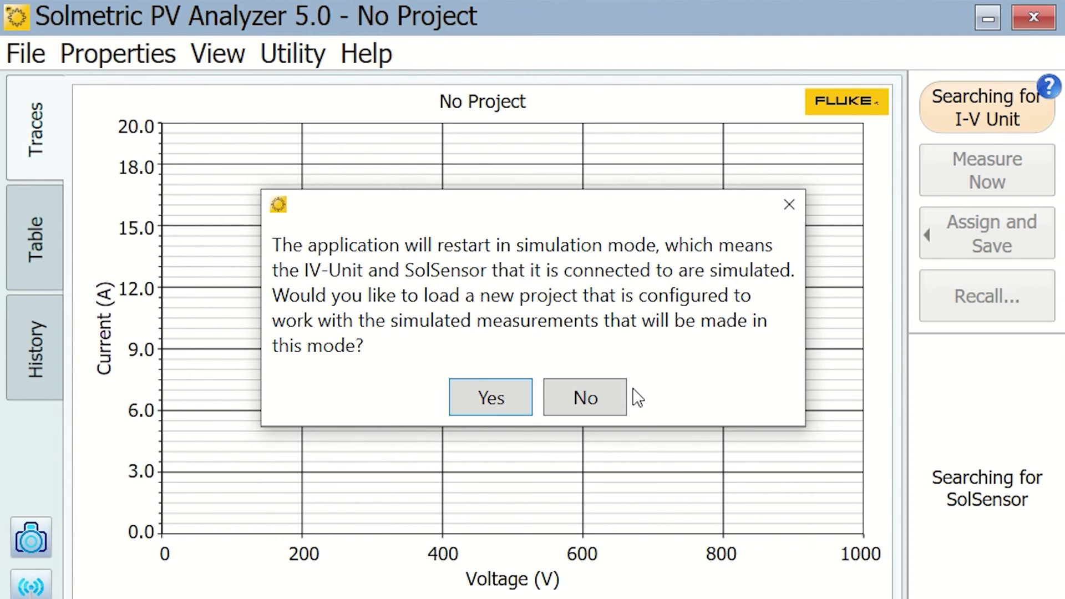
left_click(494, 394)
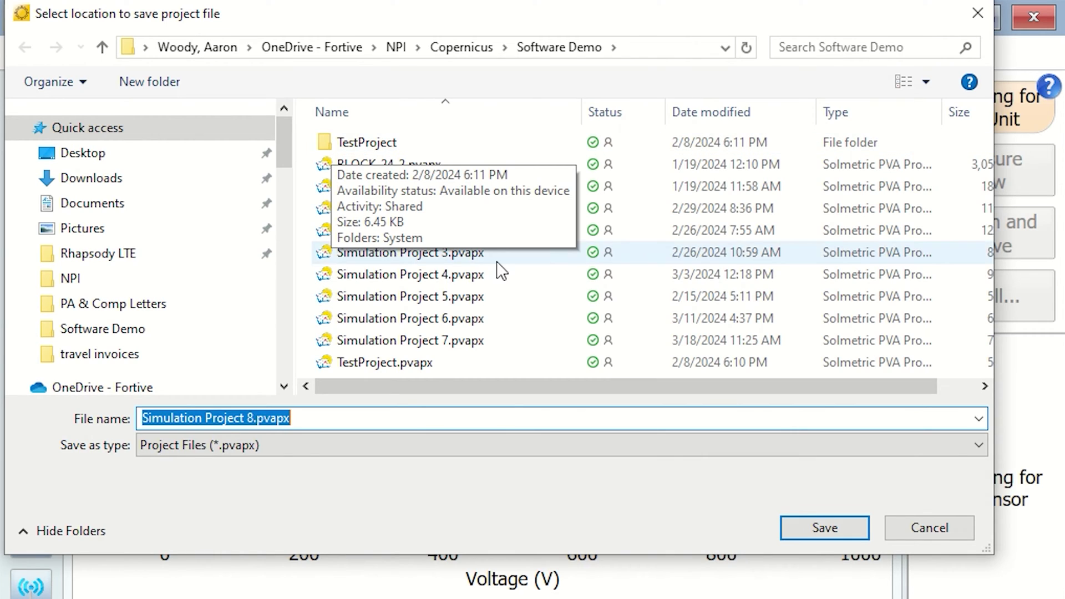
Save the new simulation project as Simulation Project 8.pvapx in the Software Demo folder.
left_click(826, 528)
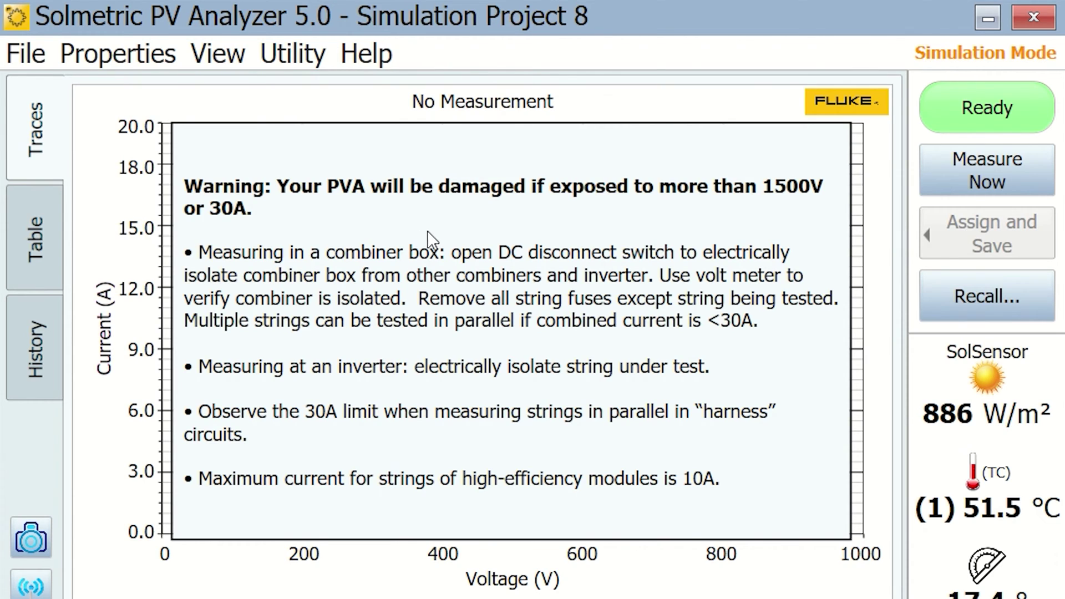
Dismiss the safety warning and show the battery and I-V measurement status report.
left_click(571, 361)
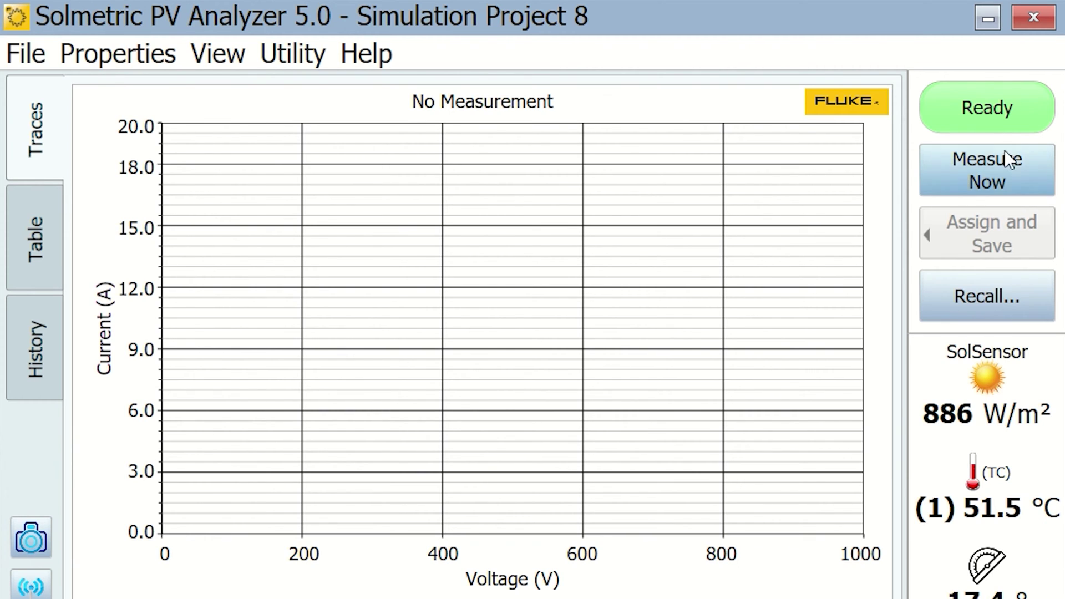
left_click(988, 109)
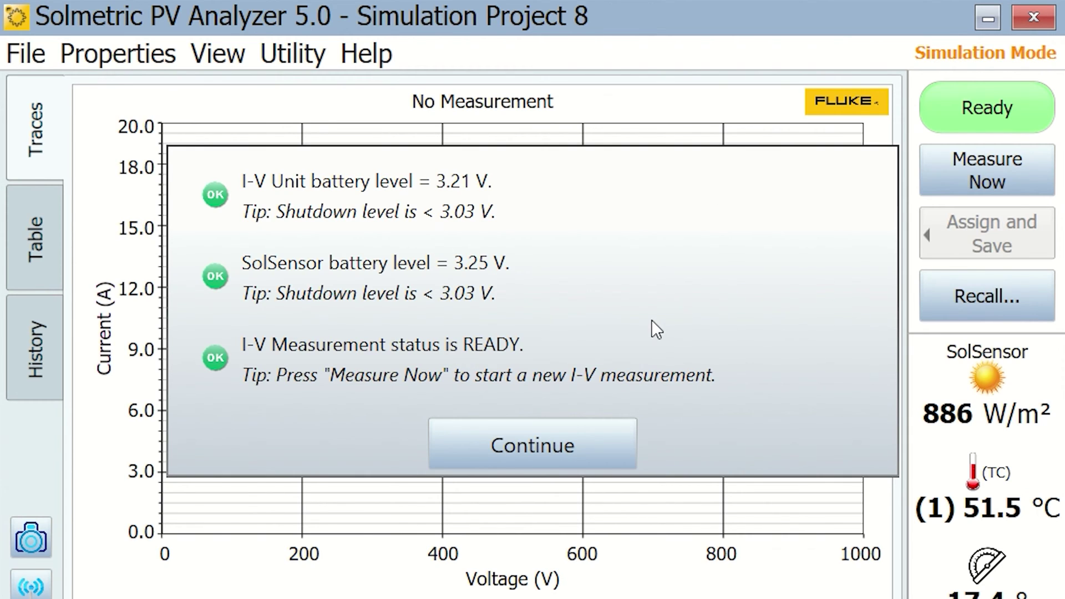
Close the battery status report to return to the empty traces chart (886 W/m², 51.5 °C).
left_click(610, 448)
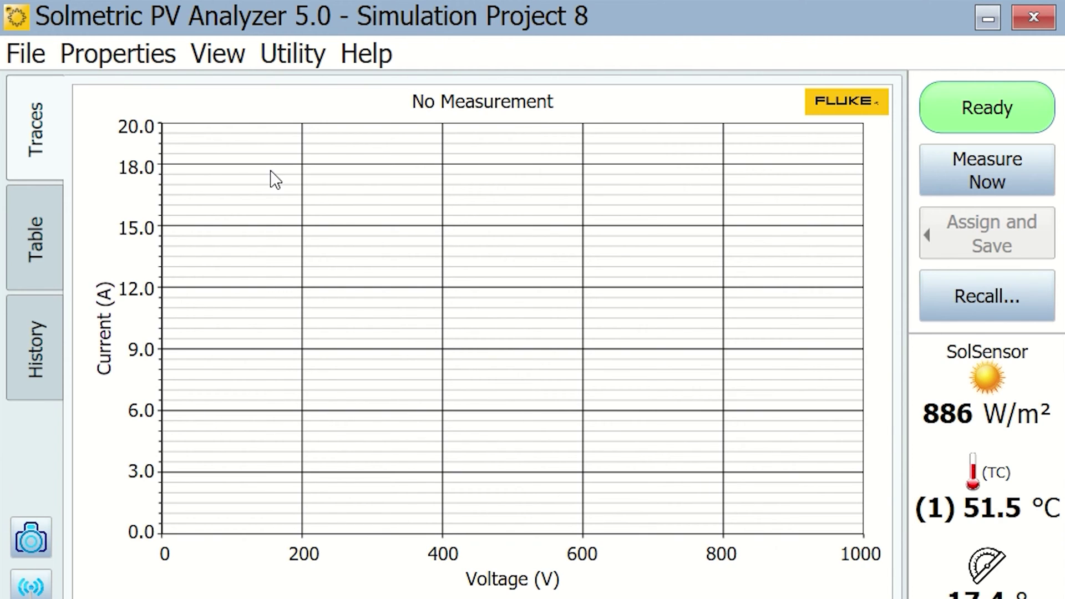
Review Site Info (38.5°N, 122.7°W, fixed array facing 180°, Pacific Time) and cancel it unchanged.
left_click(147, 60)
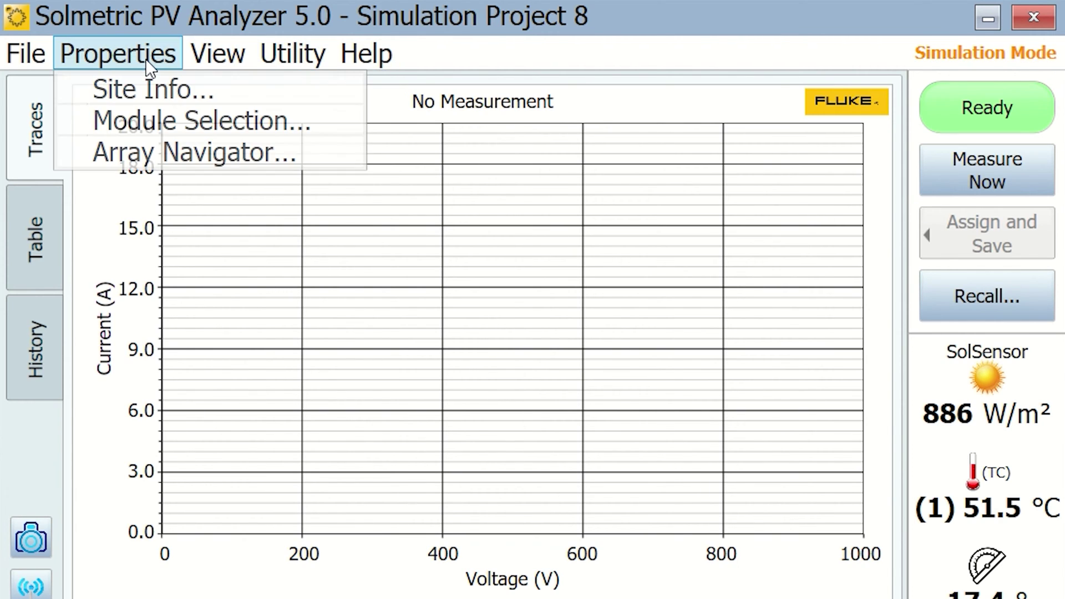
left_click(143, 95)
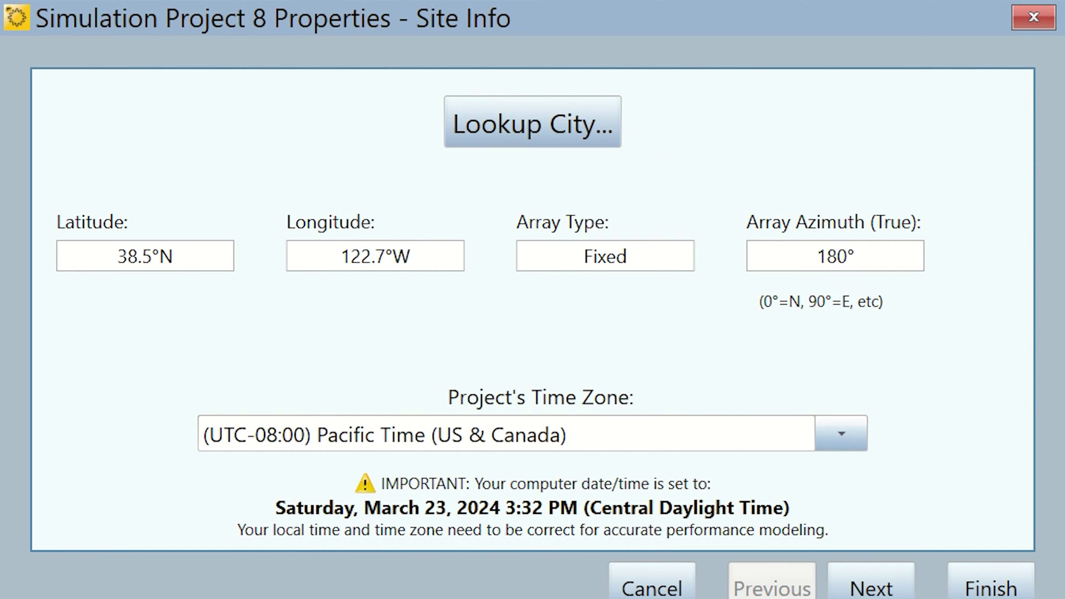
left_click(625, 573)
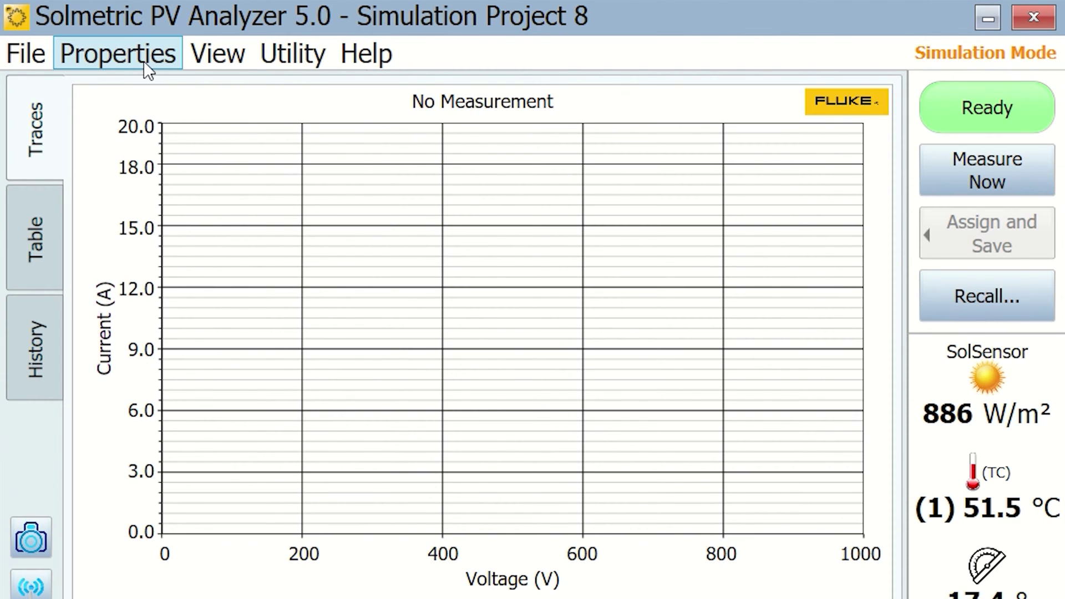
left_click(145, 60)
In the Array Navigator, expand Inv1 > CB1 > H1, view H1's harness properties, then cancel.
left_click(144, 151)
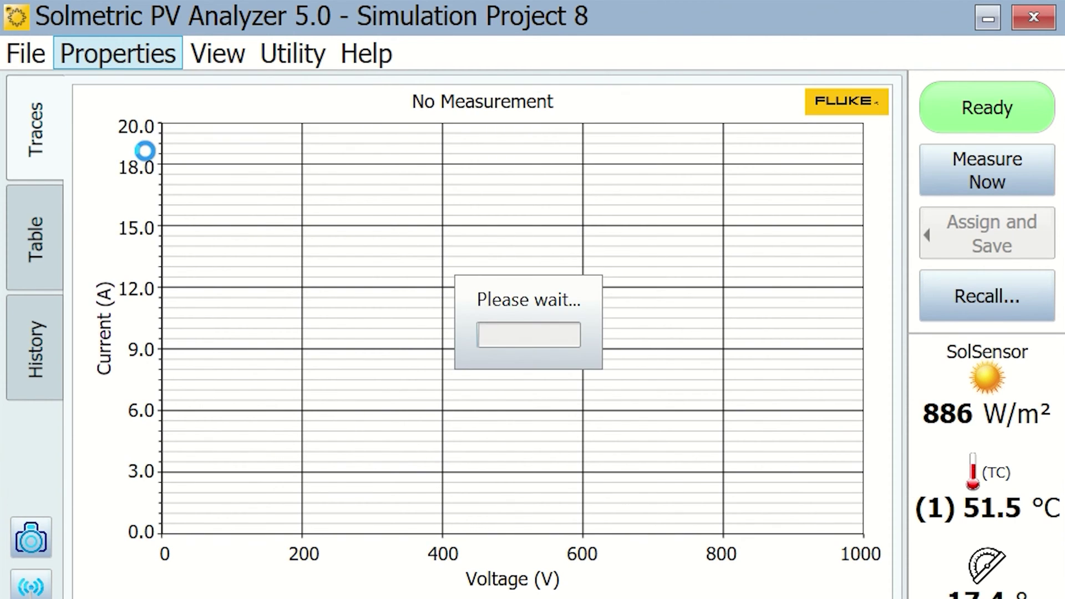
left_click(115, 109)
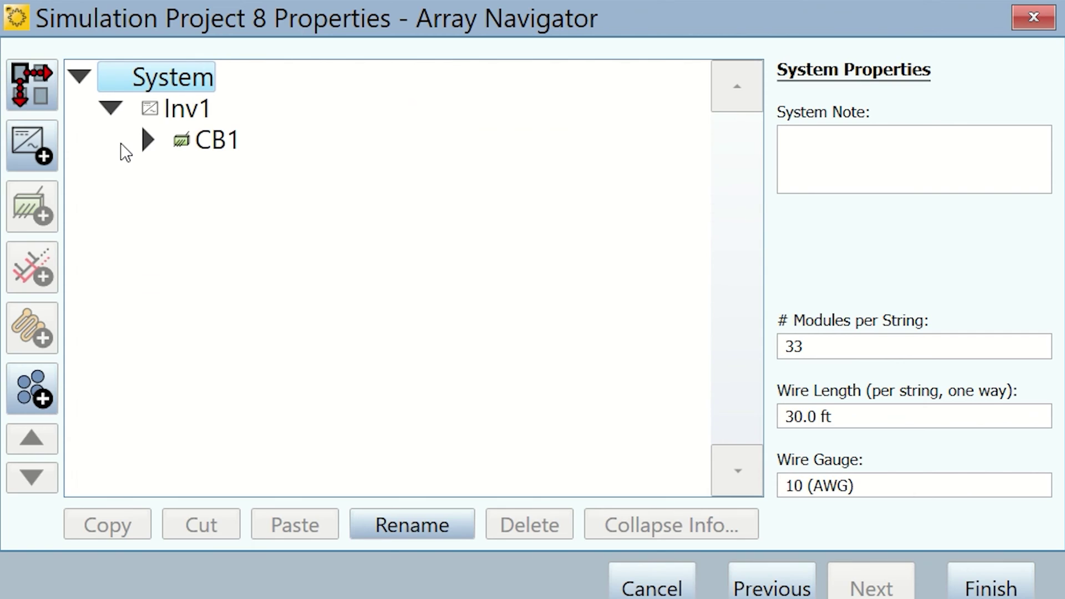
left_click(142, 139)
left_click(177, 173)
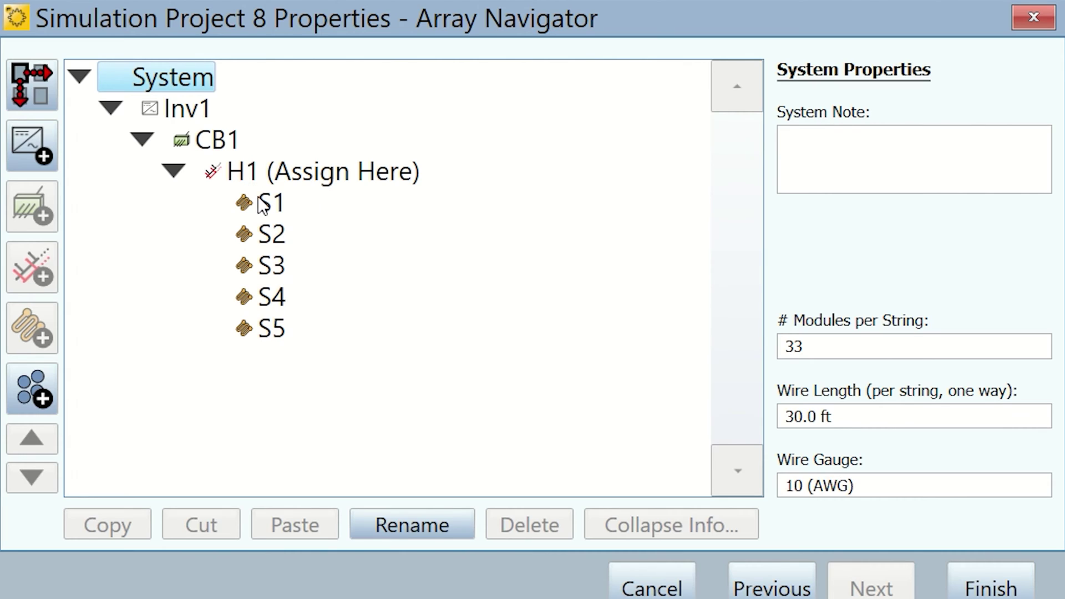
left_click(299, 178)
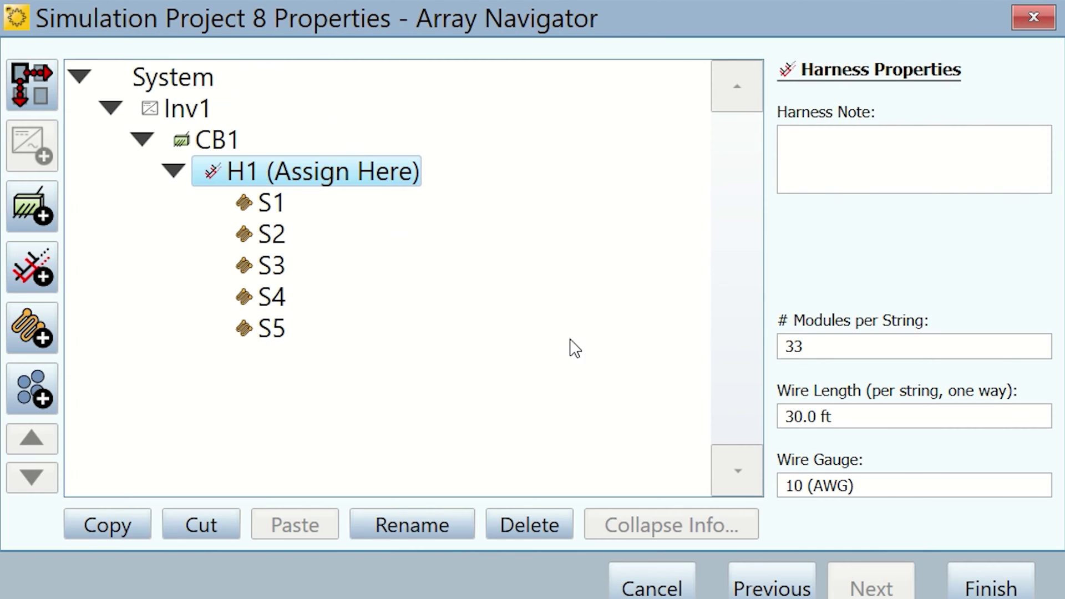
left_click(673, 592)
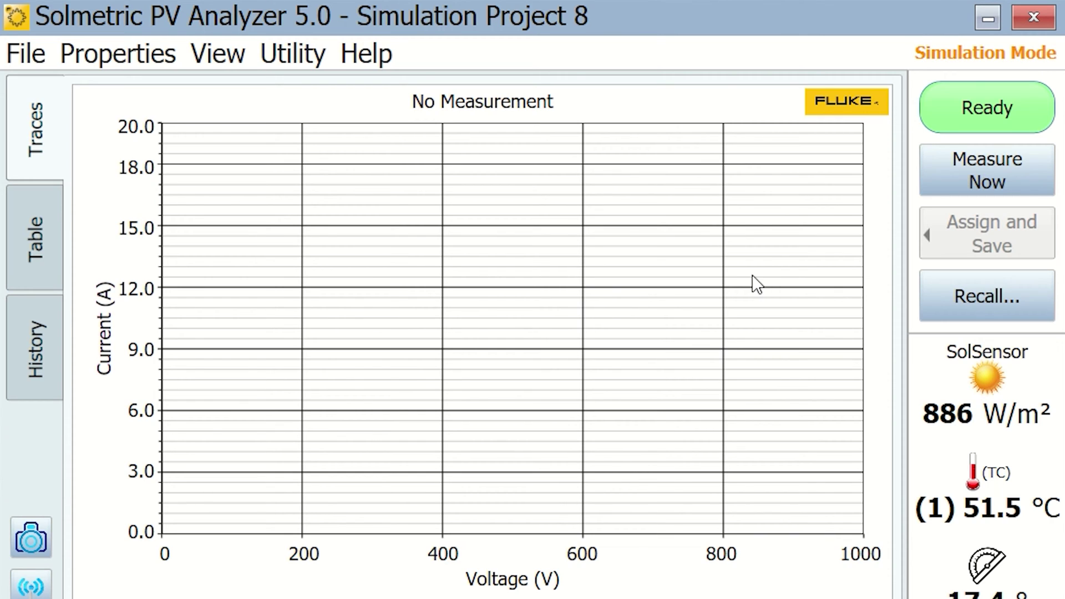
Take a simulated I-V measurement and save it to harness H1 under Inv1 > CB1.
left_click(1014, 175)
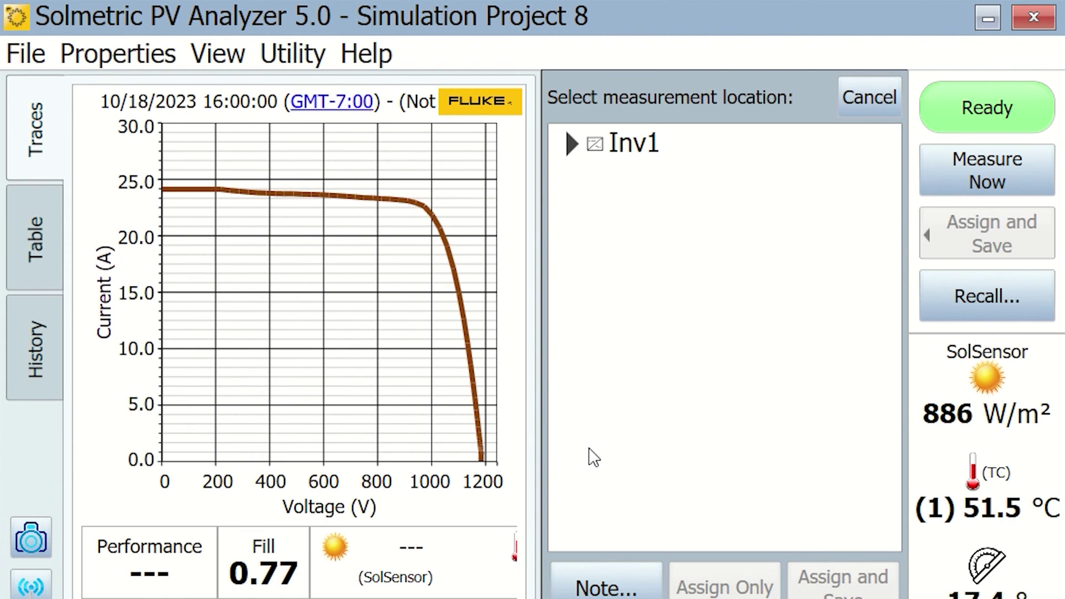
left_click(574, 146)
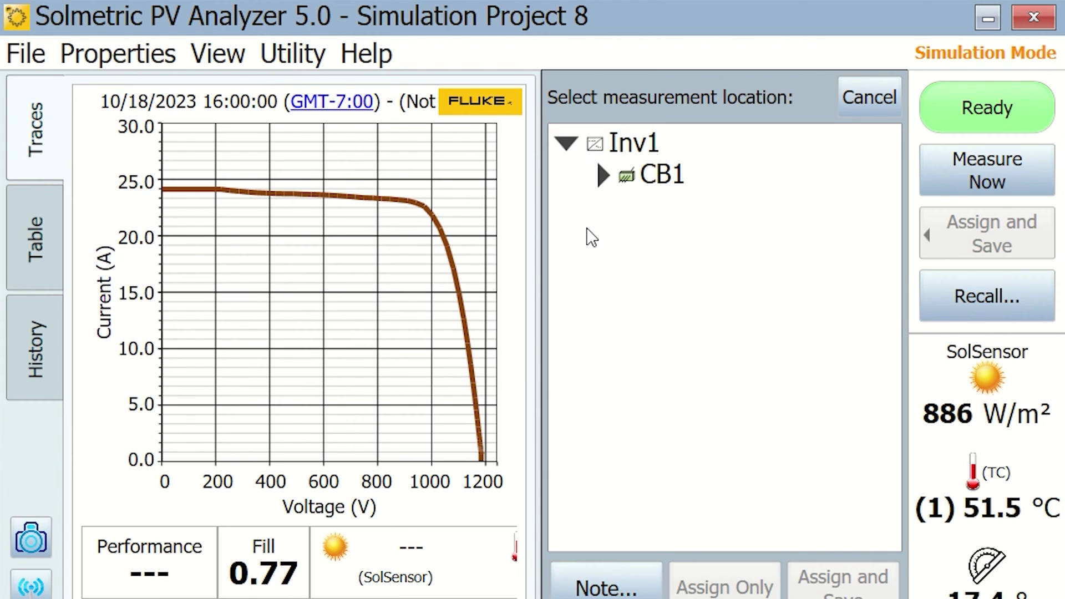
left_click(598, 175)
left_click(635, 214)
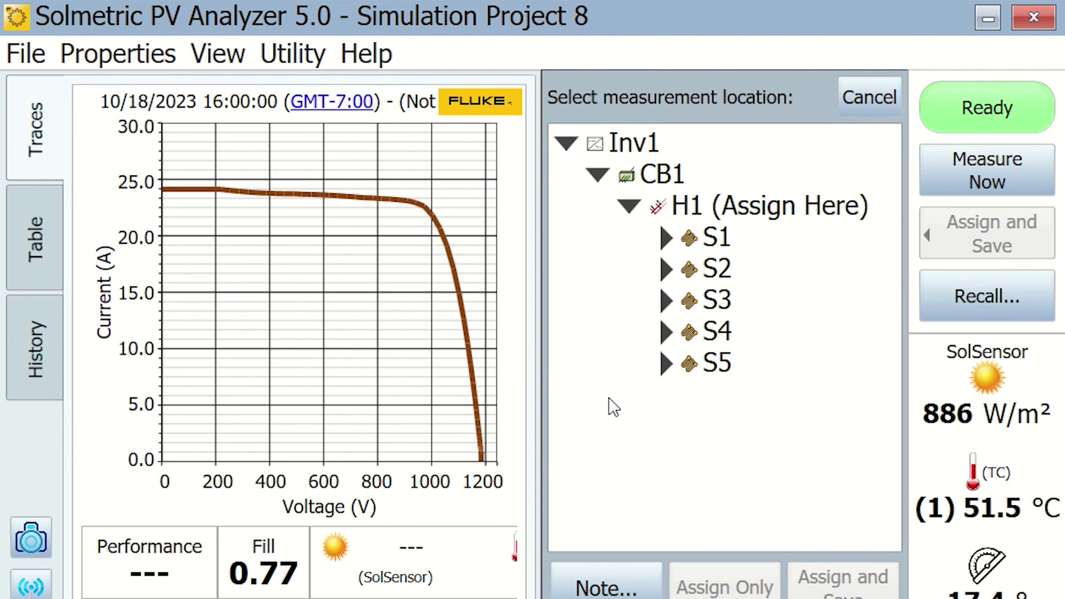
left_click(783, 216)
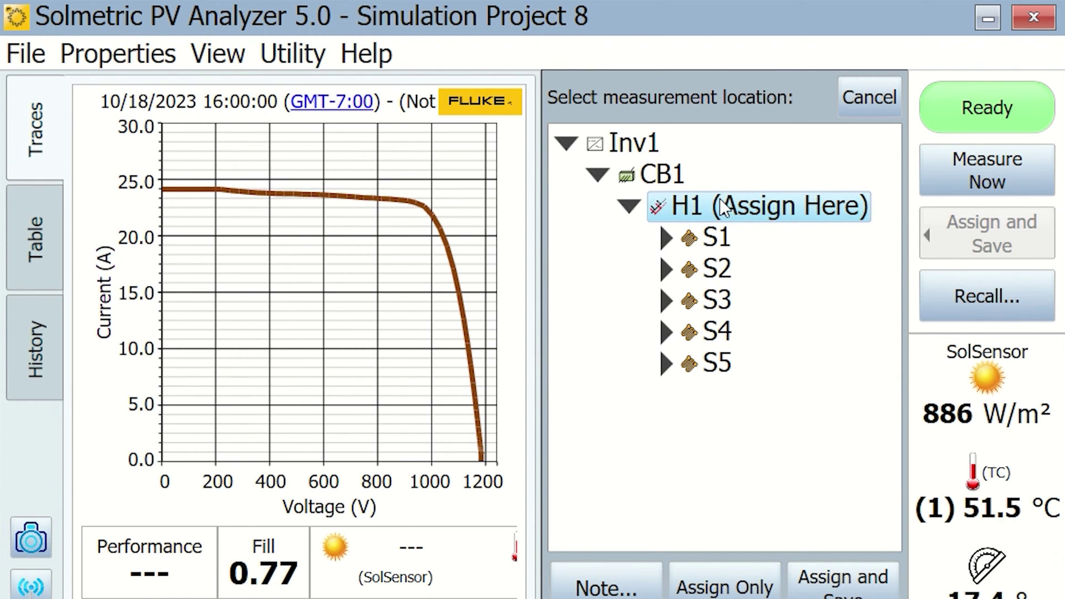
left_click(852, 588)
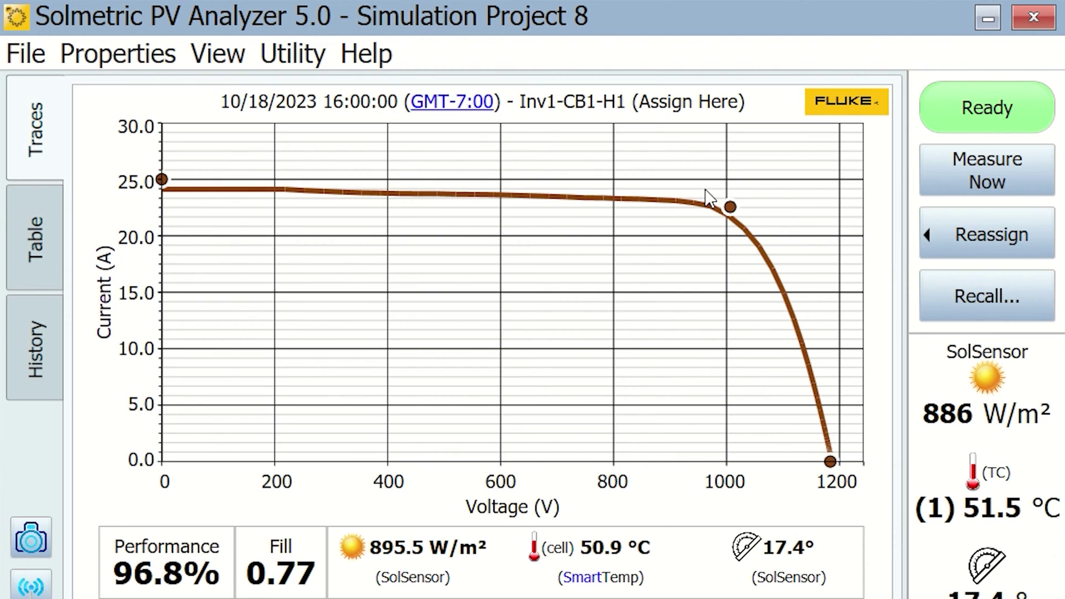
Show the Inv1-CB1-H1 results table with measured, predicted and STC-translated values (27930 W at STC).
left_click(48, 238)
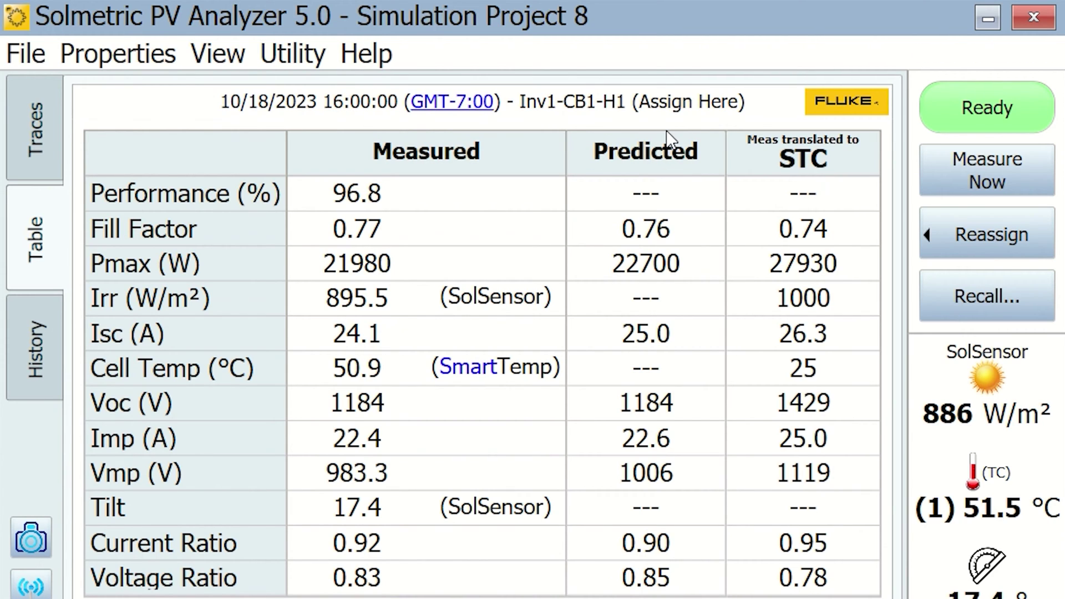
Take a second simulated measurement, save it to H1, and dismiss the threshold exceeded alert.
left_click(35, 131)
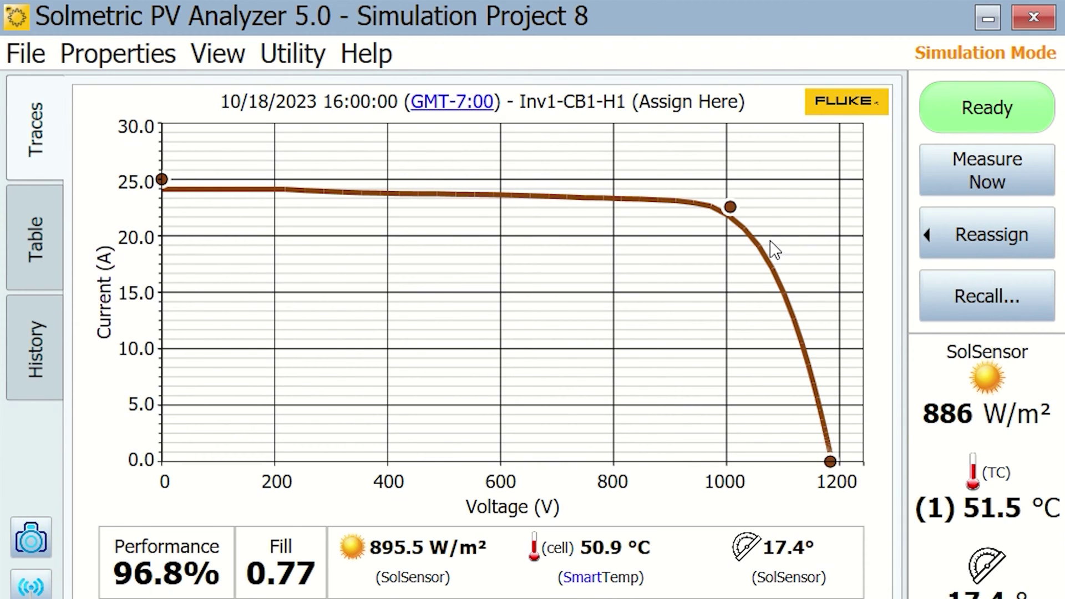
left_click(1003, 164)
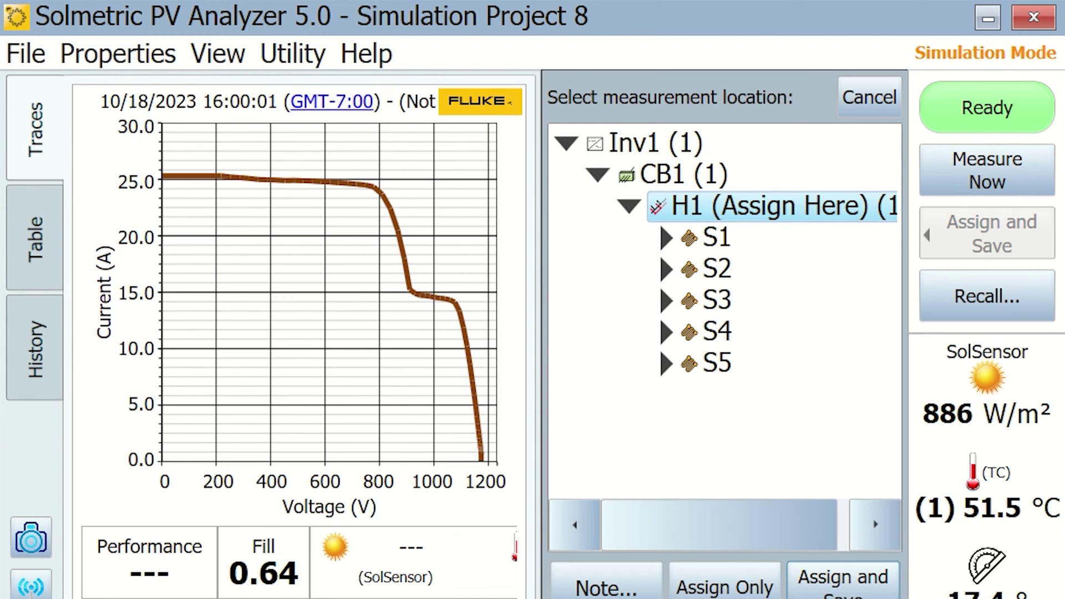
left_click(844, 585)
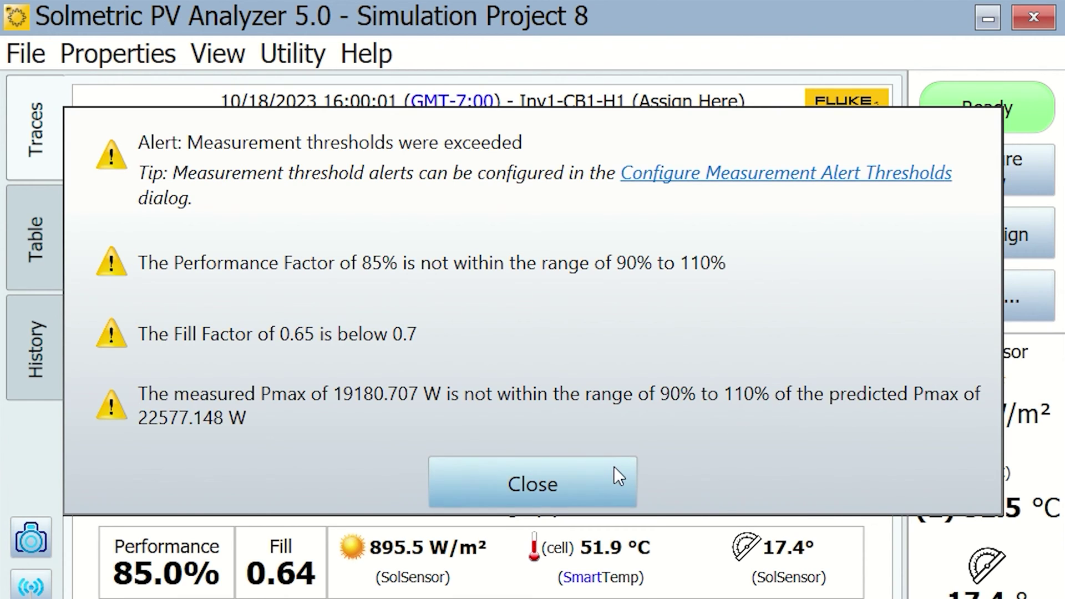
left_click(610, 481)
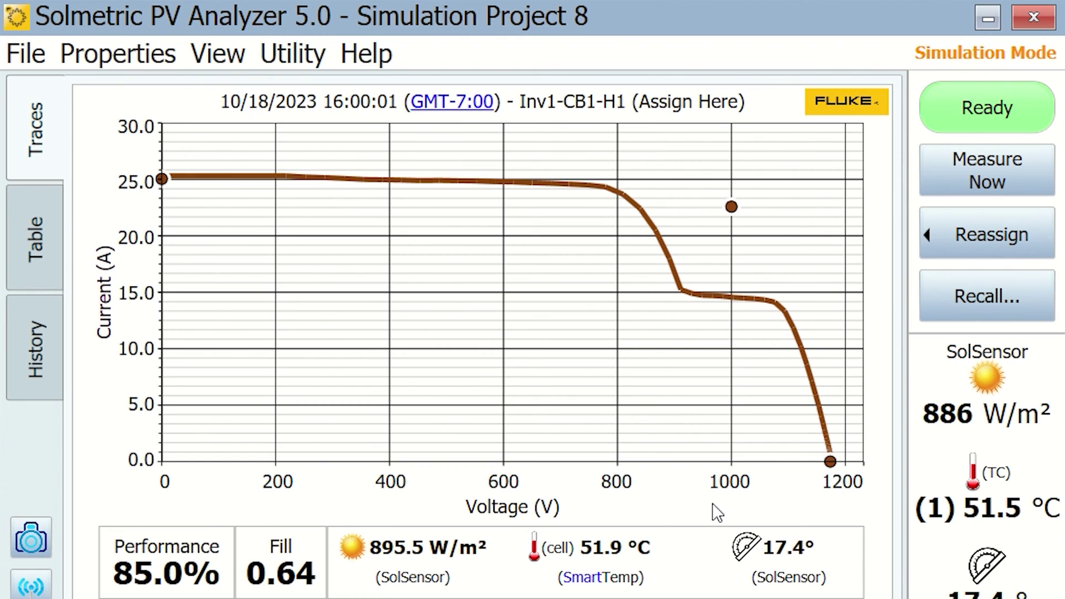
View the second measurement's table (19180 W measured vs 22580 W predicted), then return to the curve.
left_click(36, 268)
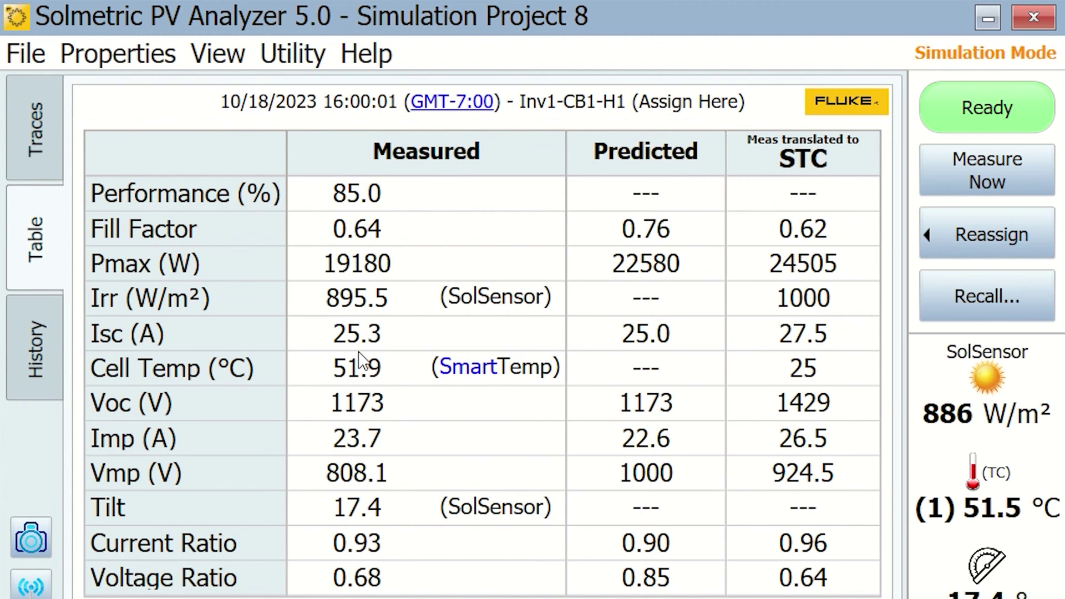
left_click(58, 160)
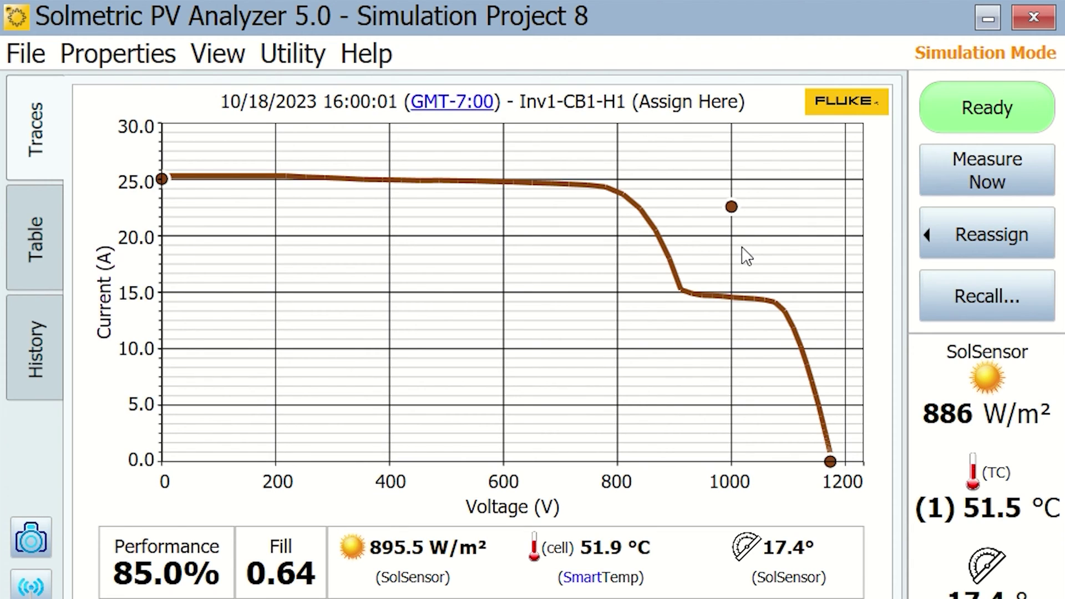
Take a third simulated I-V measurement, a multi-stepped curve with a 0.62 fill factor.
left_click(1015, 171)
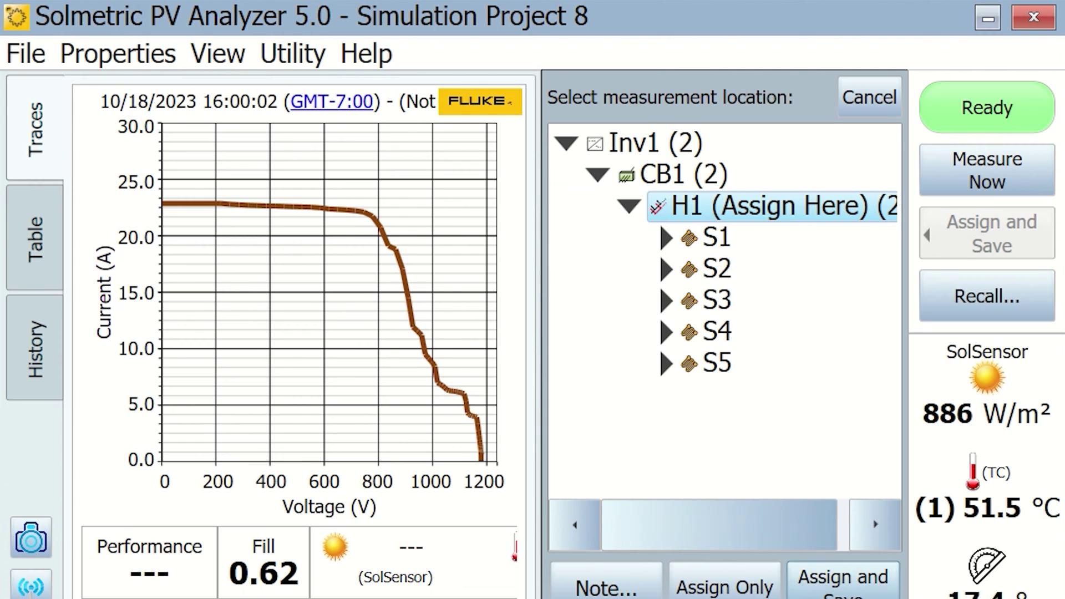
Save the third measurement to H1 and dismiss the threshold alert (74.3% performance, 0.62 fill factor).
left_click(700, 208)
left_click(700, 210)
left_click(851, 592)
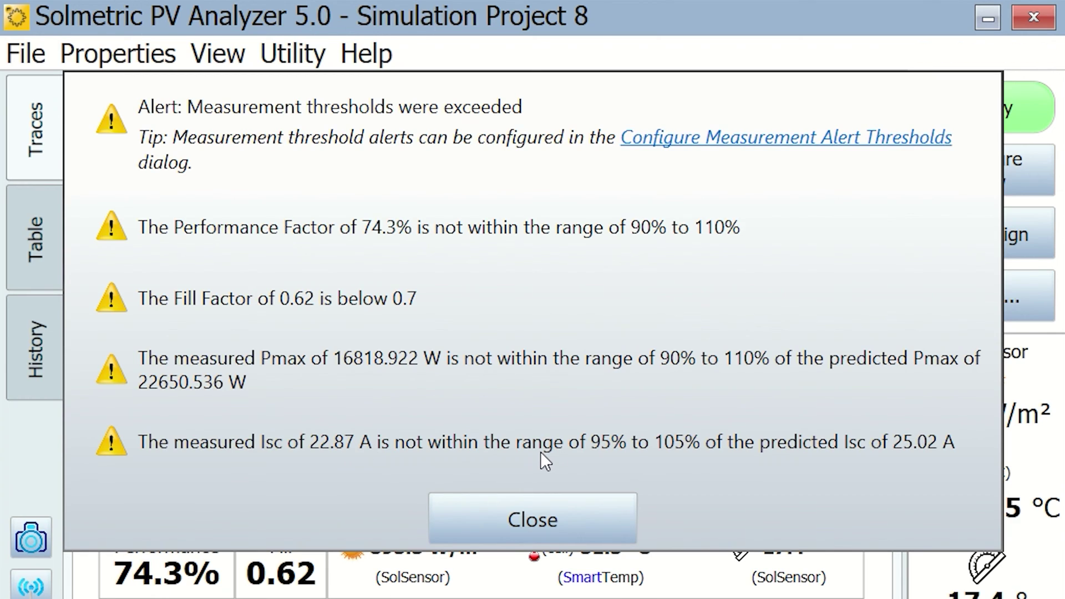
left_click(560, 526)
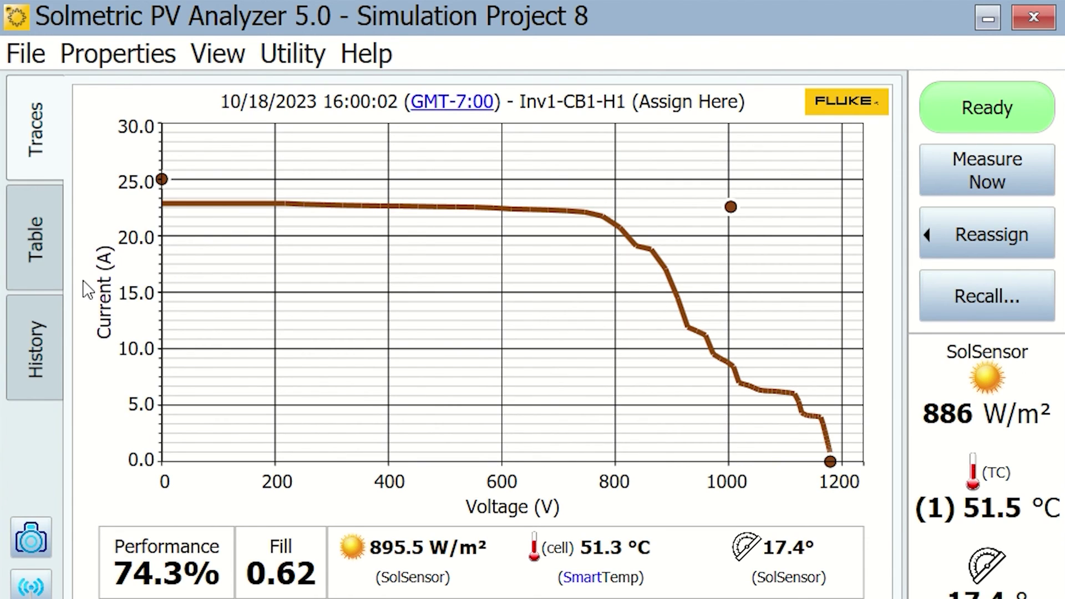
left_click(32, 240)
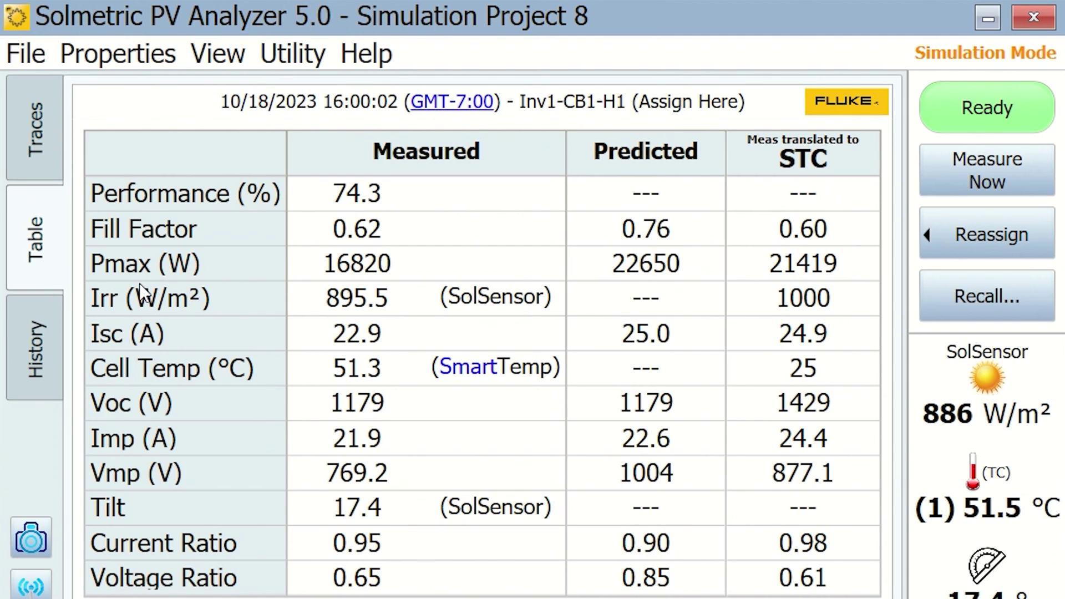
left_click(41, 149)
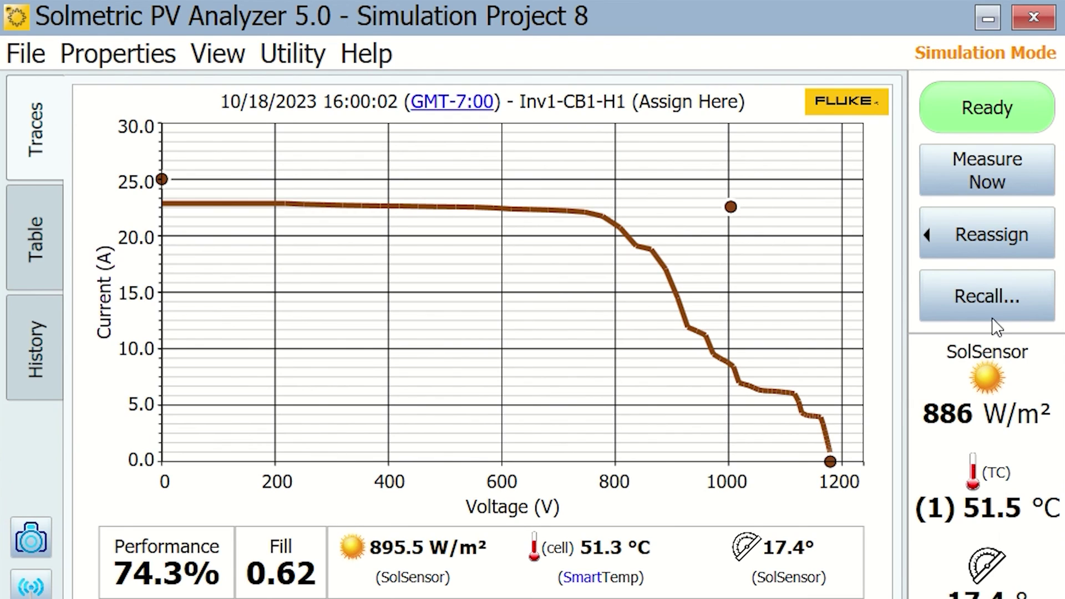
Take a fourth simulated I-V measurement, timestamped 16:00:03 with a 0.77 fill factor.
left_click(1011, 176)
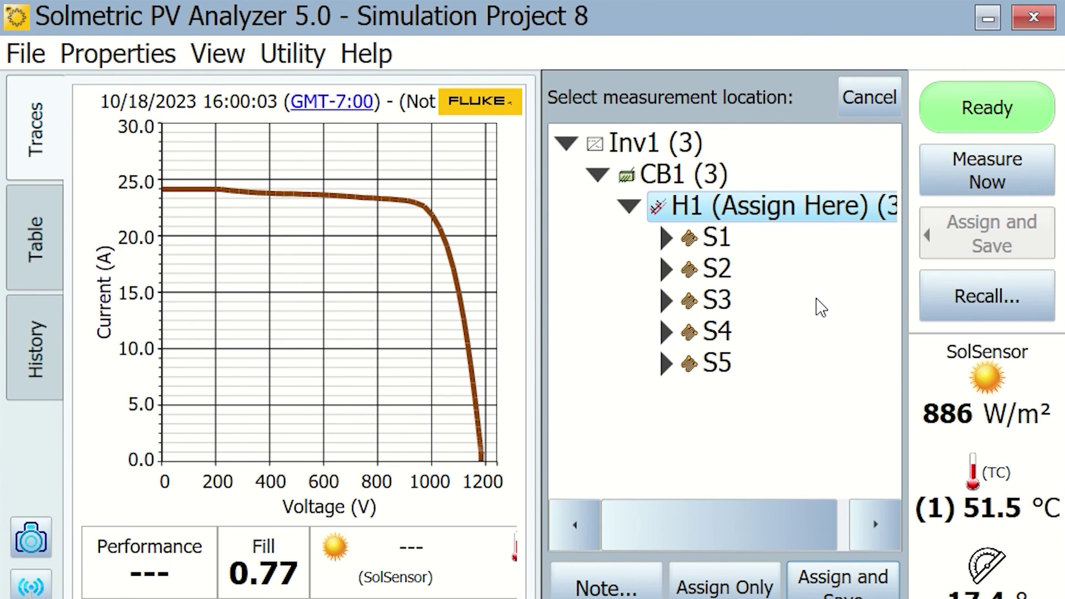
Browse the three saved H1 measurements (16:00:00–16:00:02) in the Recall list, then cancel without recalling.
left_click(974, 318)
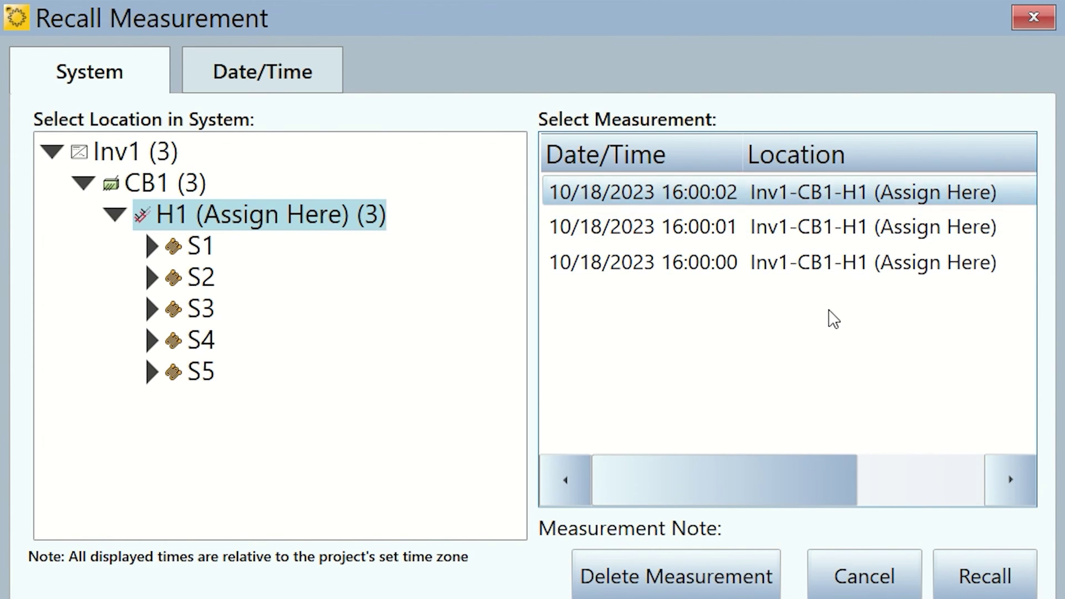
left_click(652, 227)
left_click(642, 262)
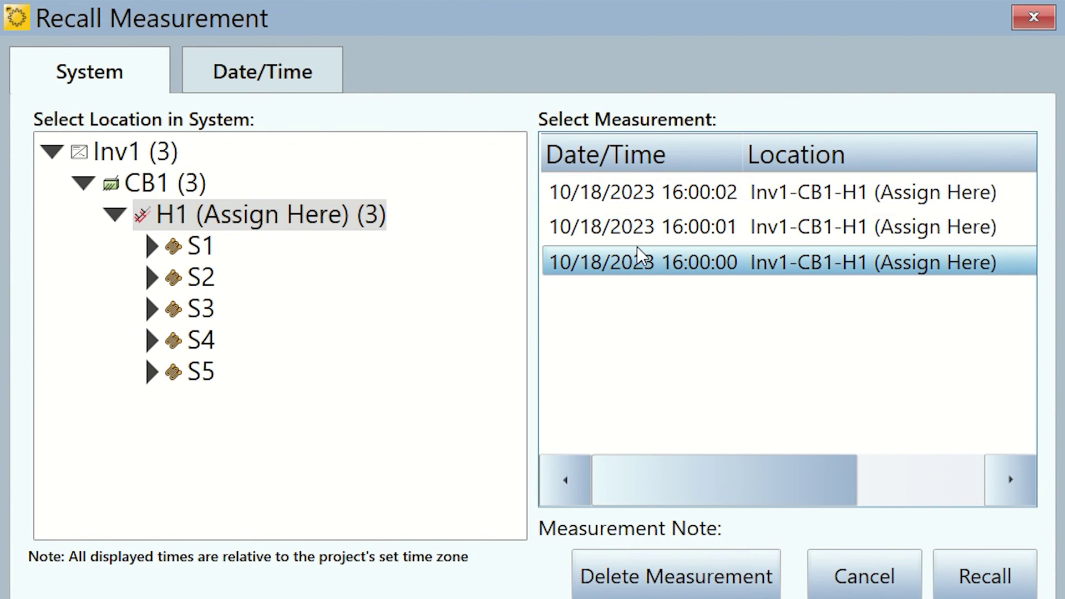
left_click(636, 219)
left_click(636, 191)
left_click(653, 238)
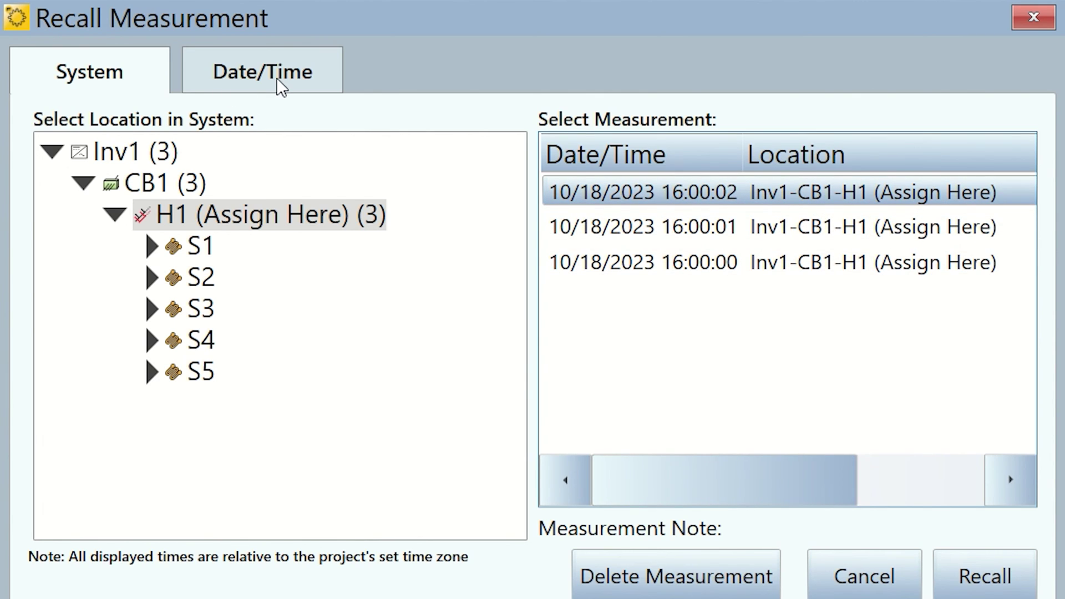
left_click(868, 575)
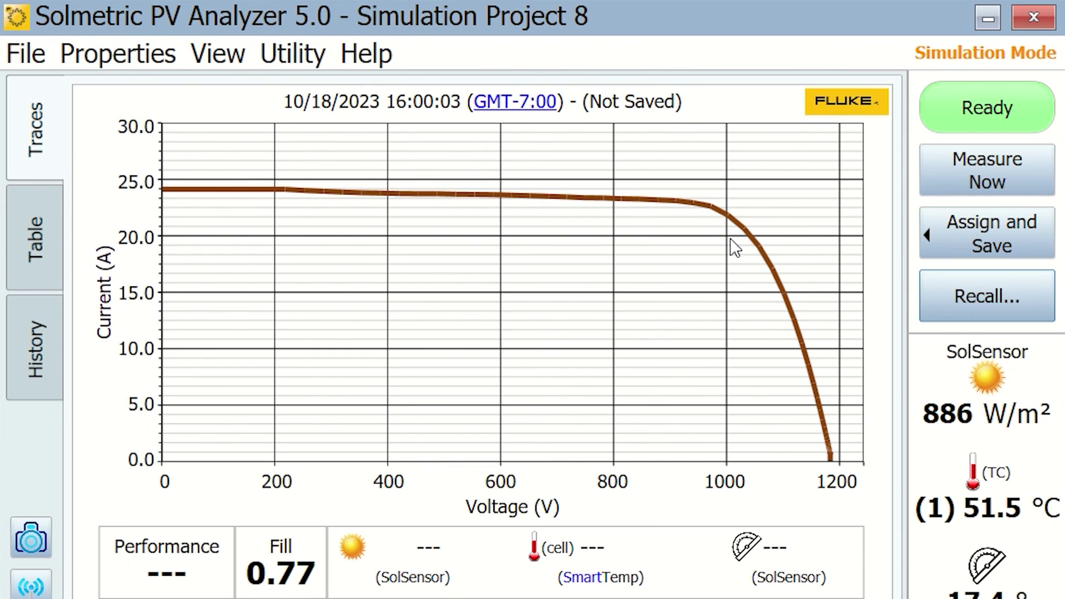
Glance over the File menu, then view the 16:00:03 values table (Pmax 21980 W, Voc 1184 V) and measurement history.
left_click(29, 56)
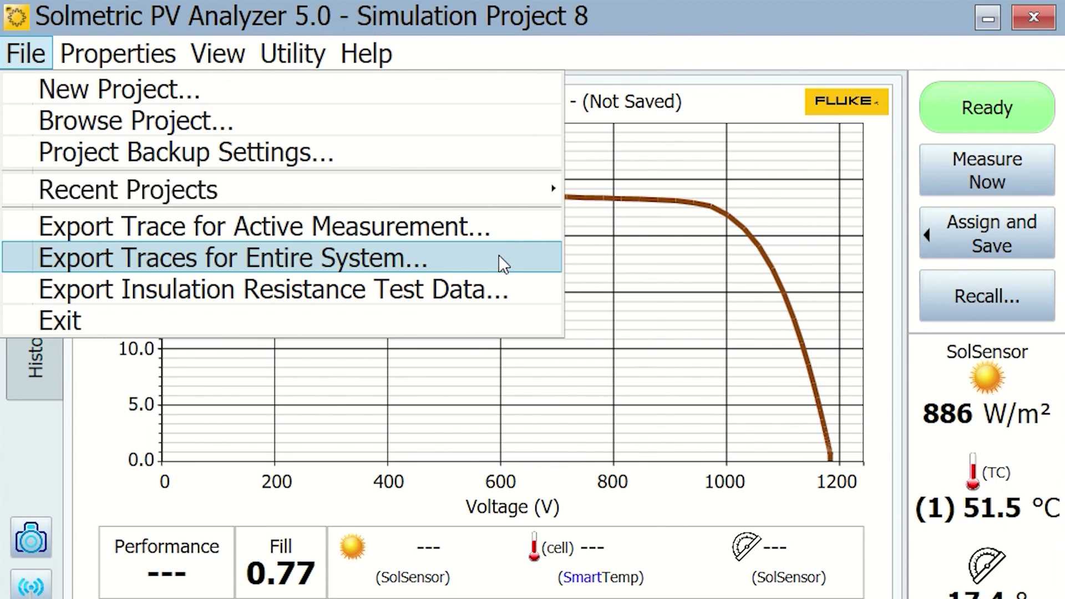
left_click(589, 281)
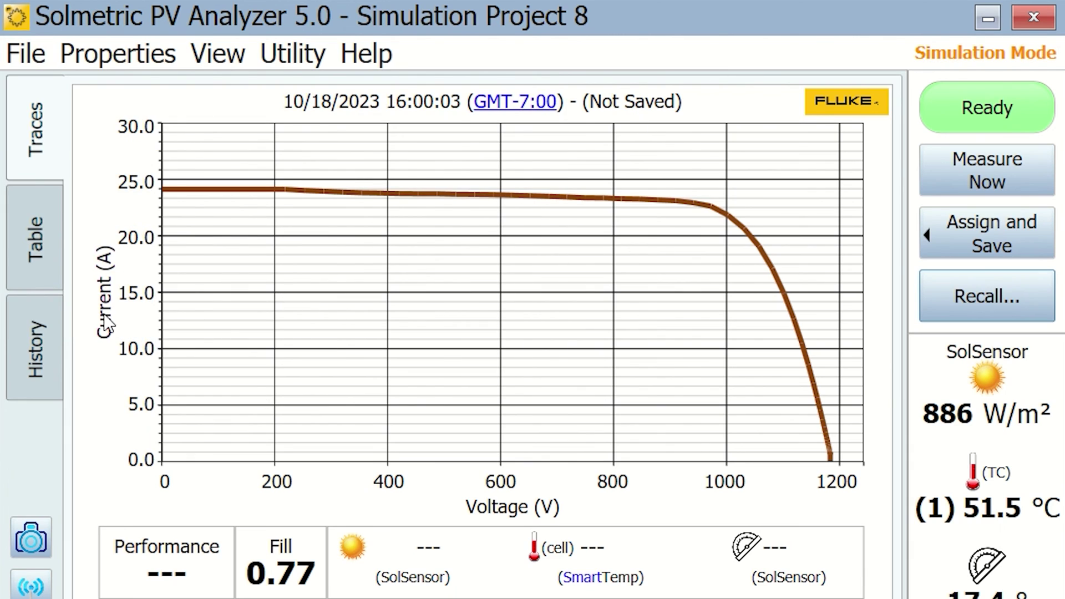
left_click(35, 244)
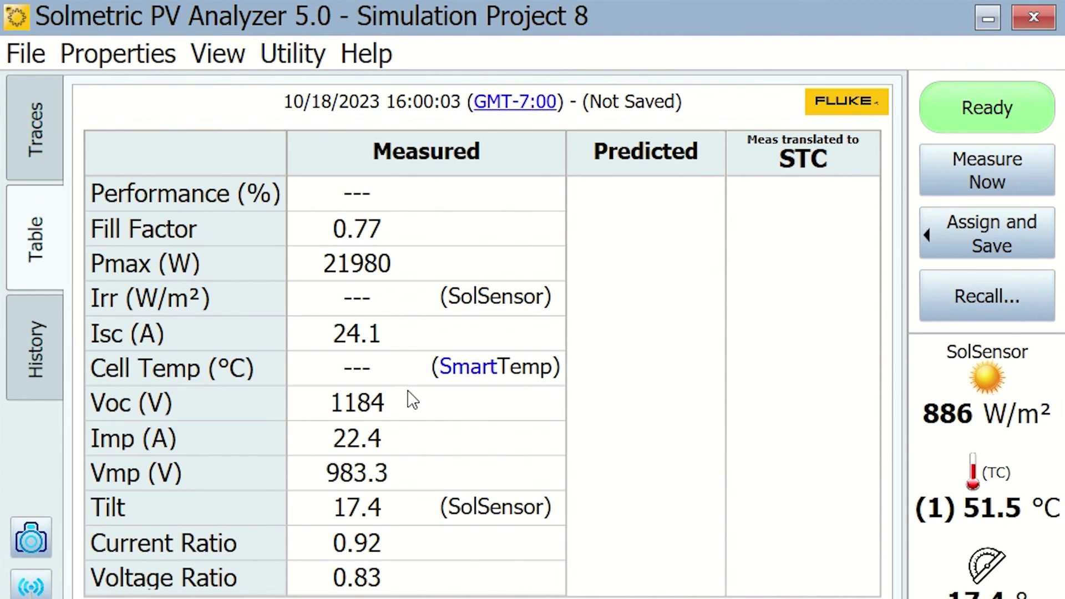
left_click(49, 358)
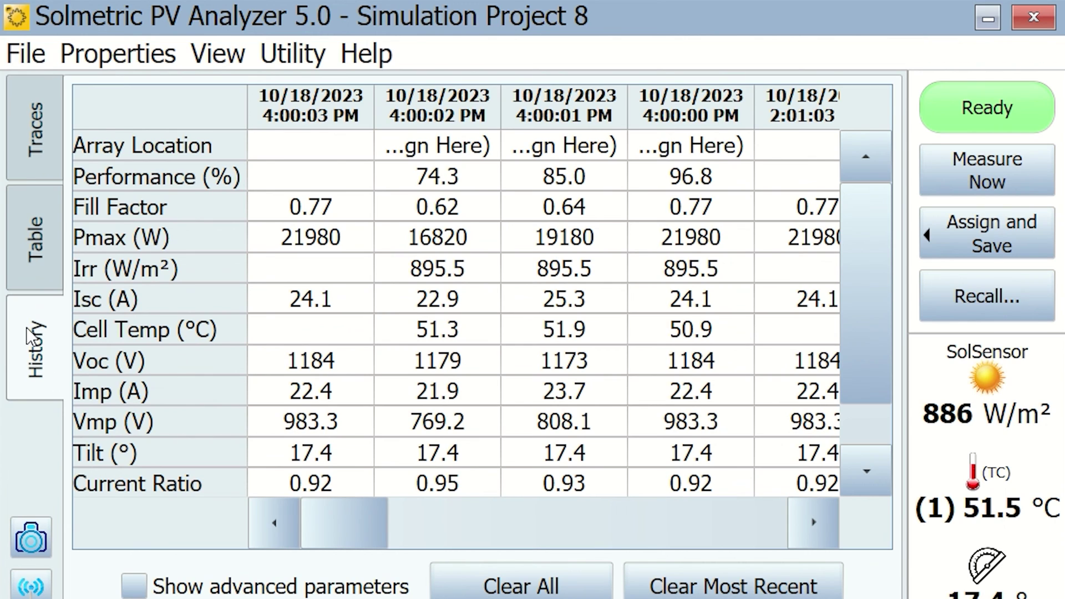
Scroll the history grid sideways to compare the 16:00:03 reading with the three H1 measurements.
left_click_drag(365, 534, 324, 517)
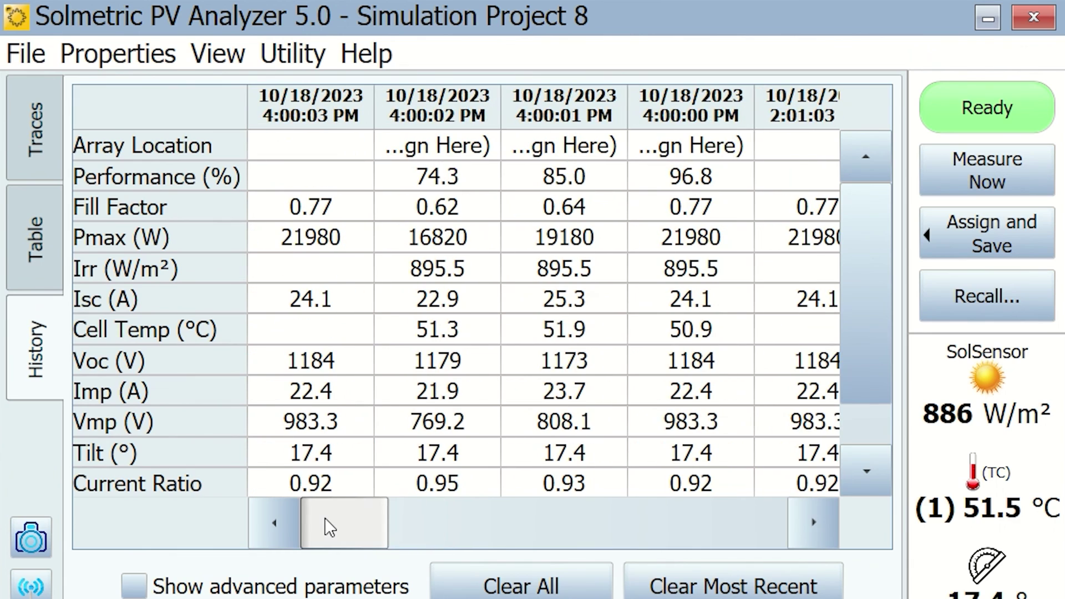